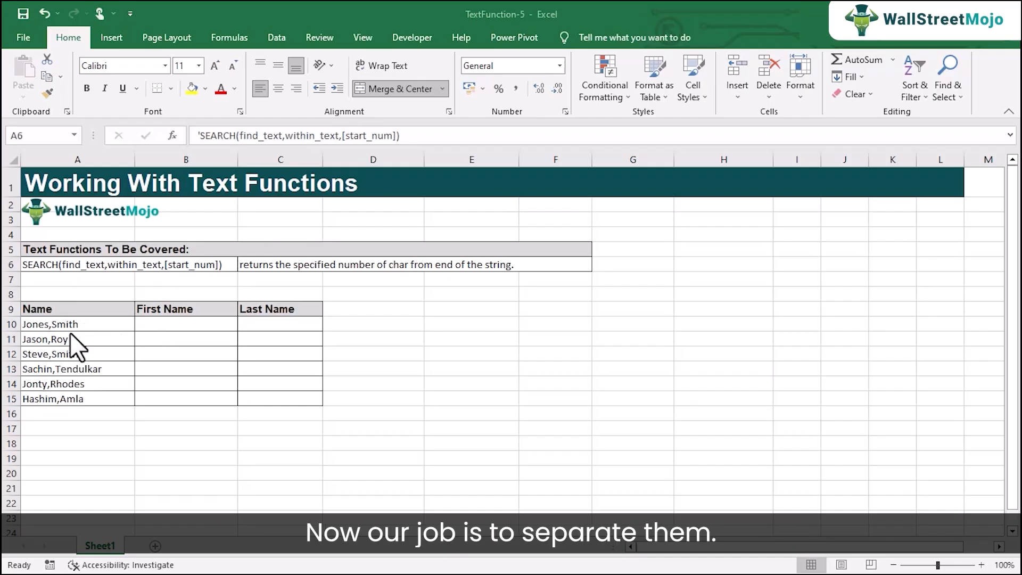
Enter =SEARCH(",",A10) in B10 to locate the comma in the first listed name.
key("F2")
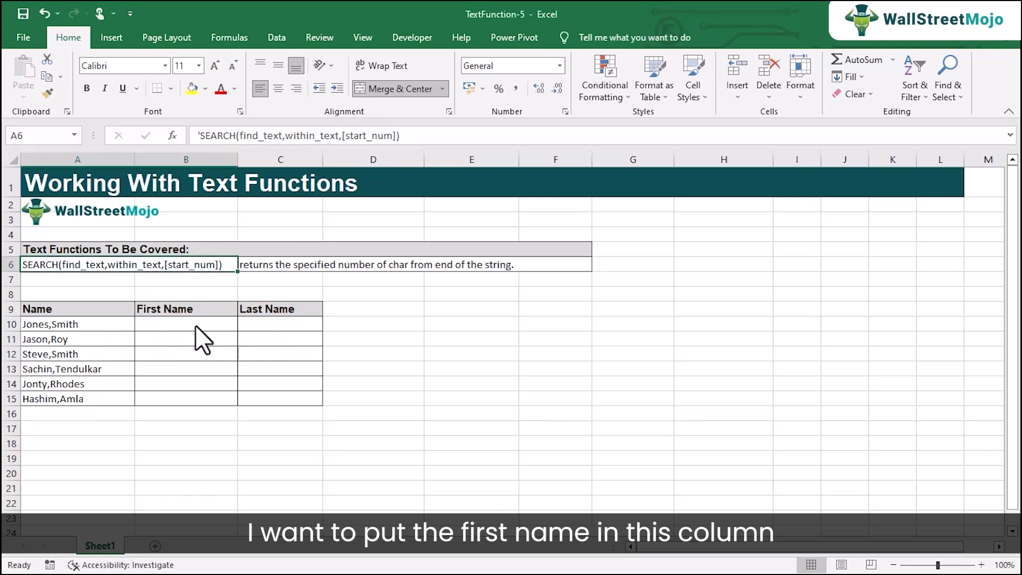
left_click(195, 322)
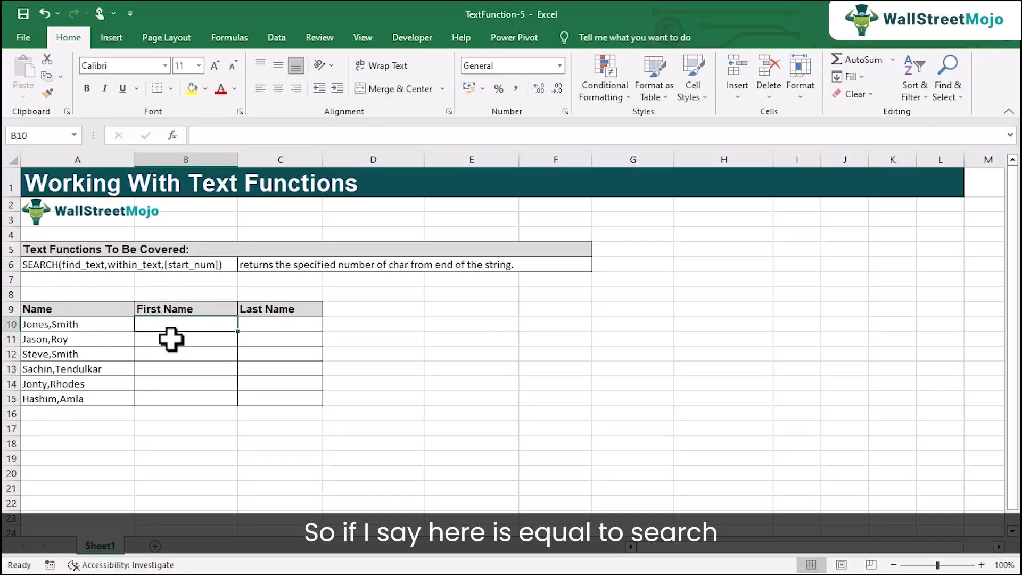
type("=se")
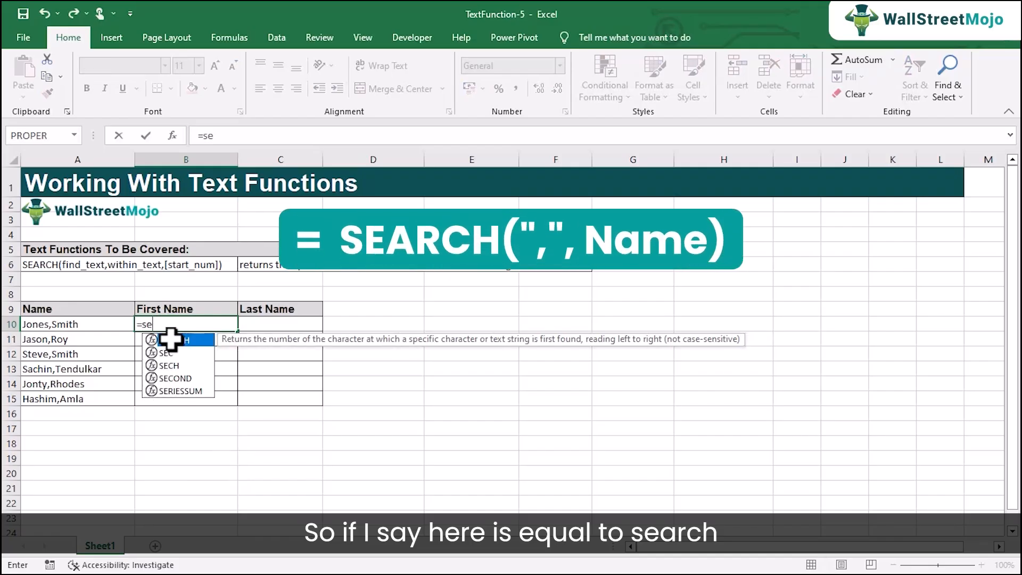
key("Tab")
type("\",\",")
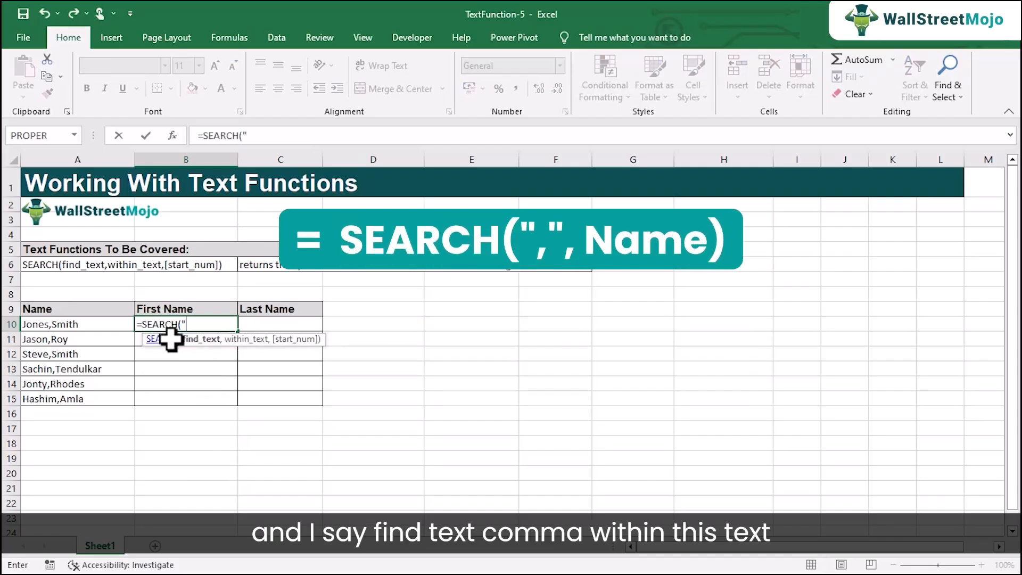
left_click(101, 325)
type(",")
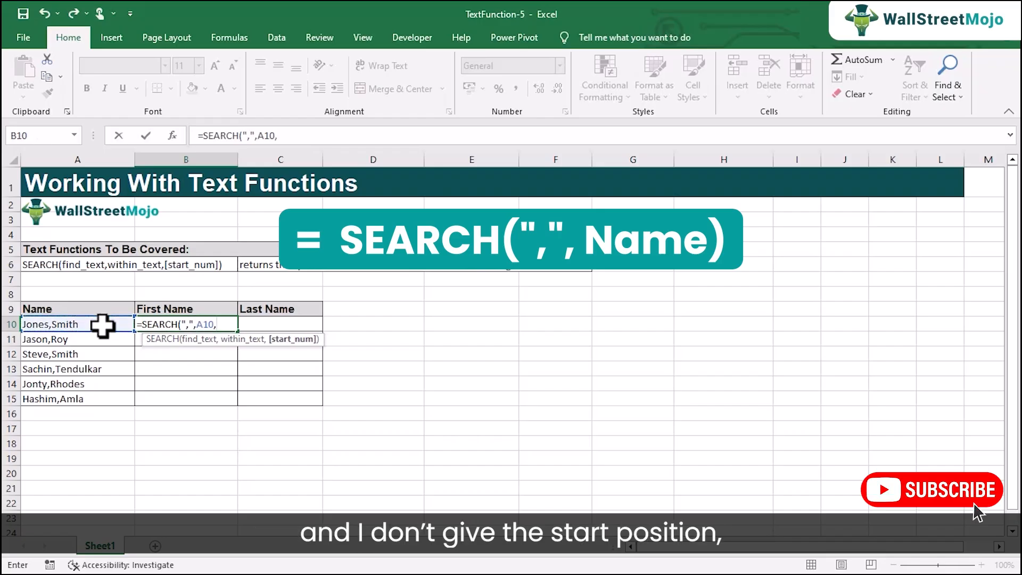
key("BackSpace")
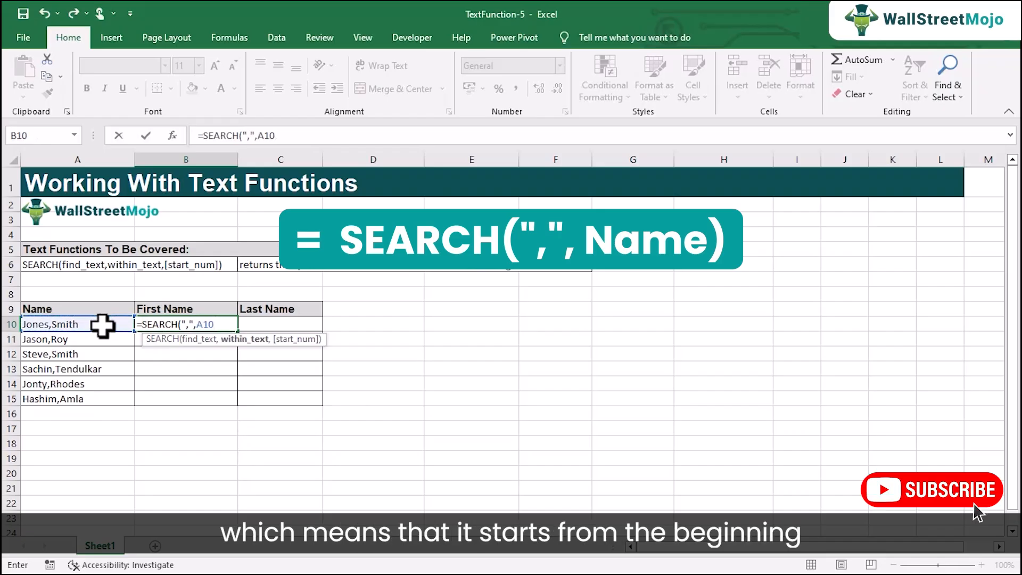
type(")")
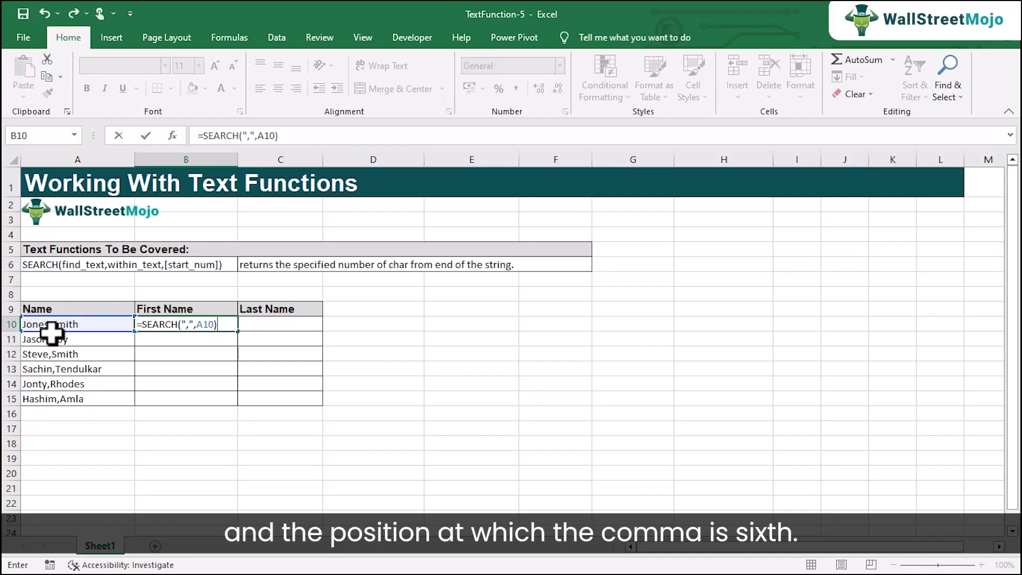
key("ctrl+Return")
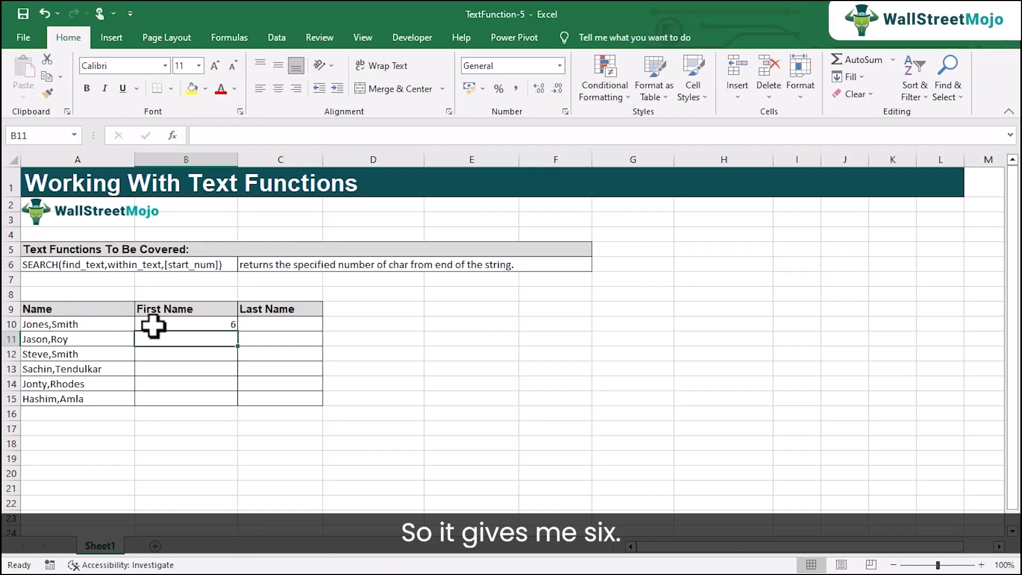
Copy the SEARCH formula down through B15 to check each row's comma position, and clear B10:B15.
left_click_drag(237, 331, 225, 401)
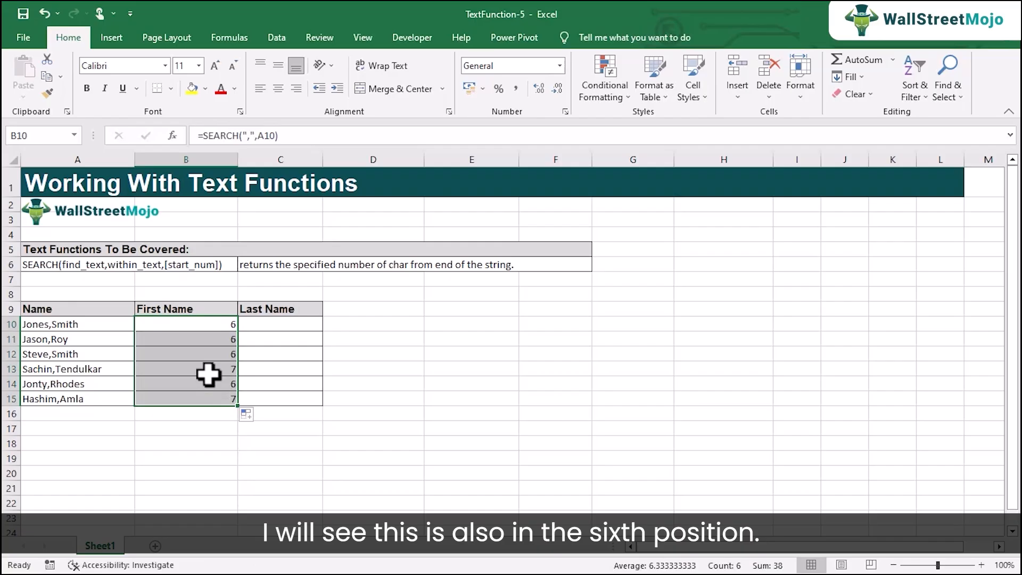
left_click(189, 341)
left_click(181, 353)
left_click(182, 369)
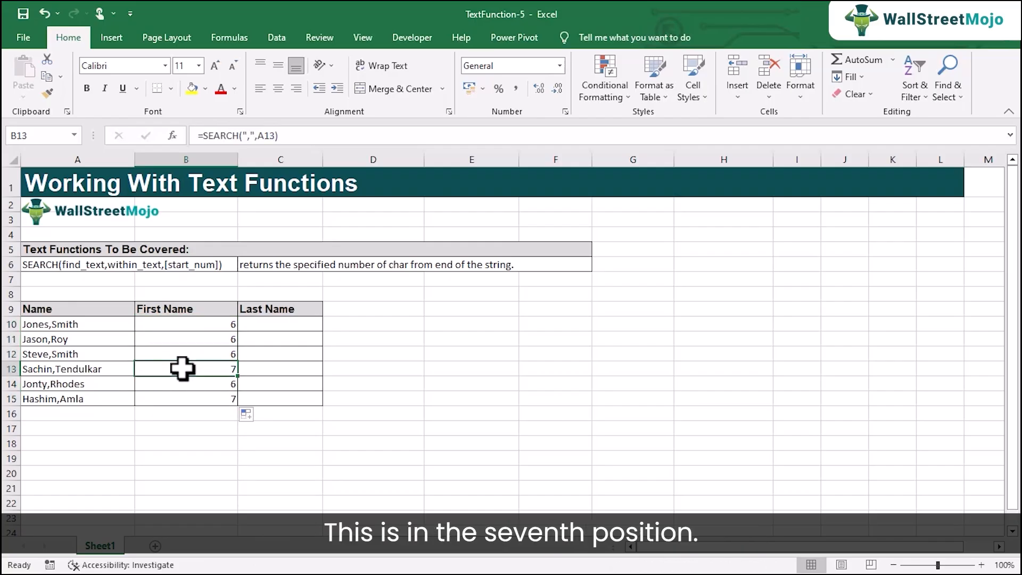
left_click(206, 384)
left_click(207, 398)
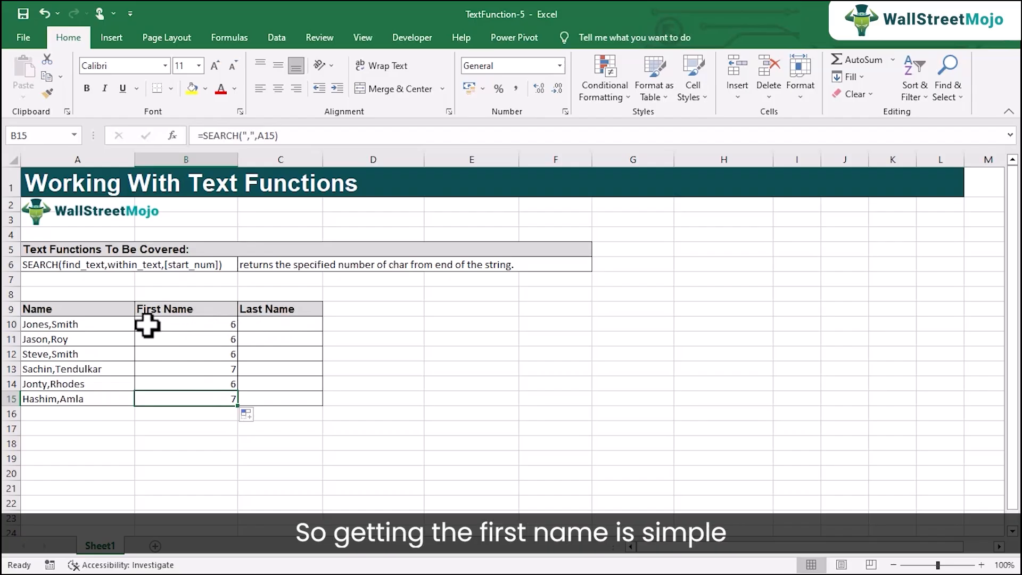
left_click_drag(201, 323, 206, 399)
key("Delete")
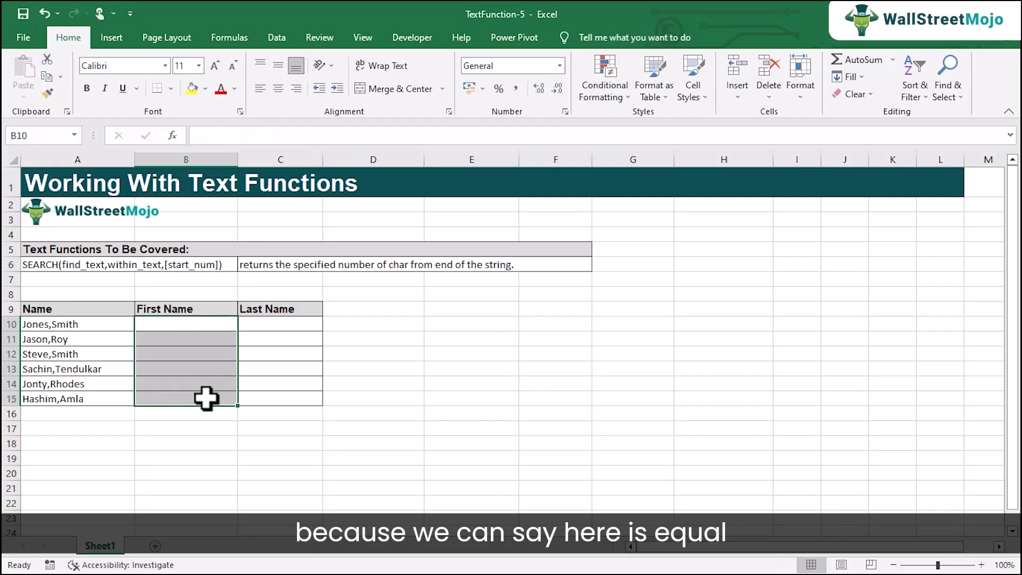
Enter =LEFT(A10,SEARCH(",",A10)) in B10 and copy it down through B15.
type("=l")
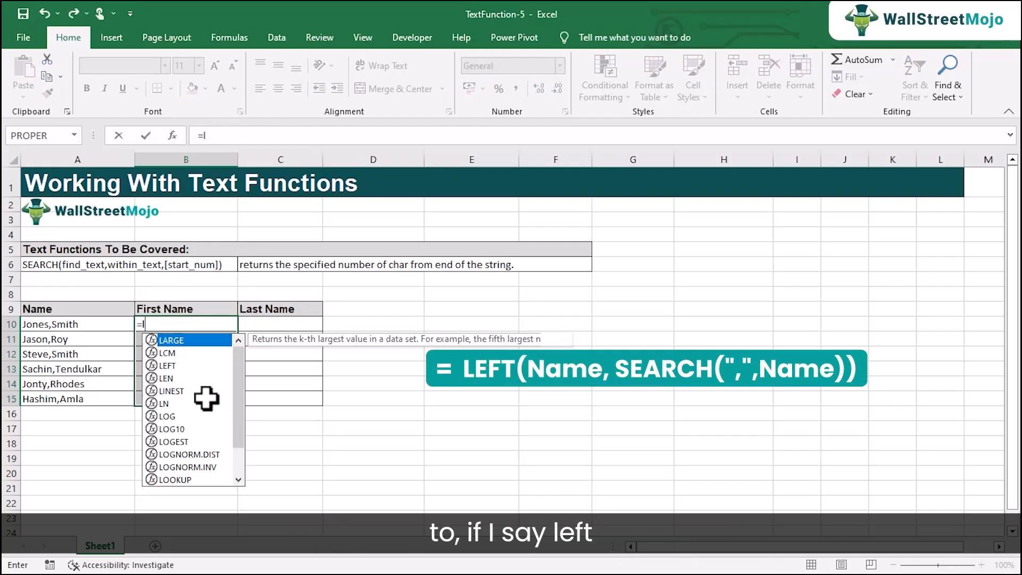
type("eft")
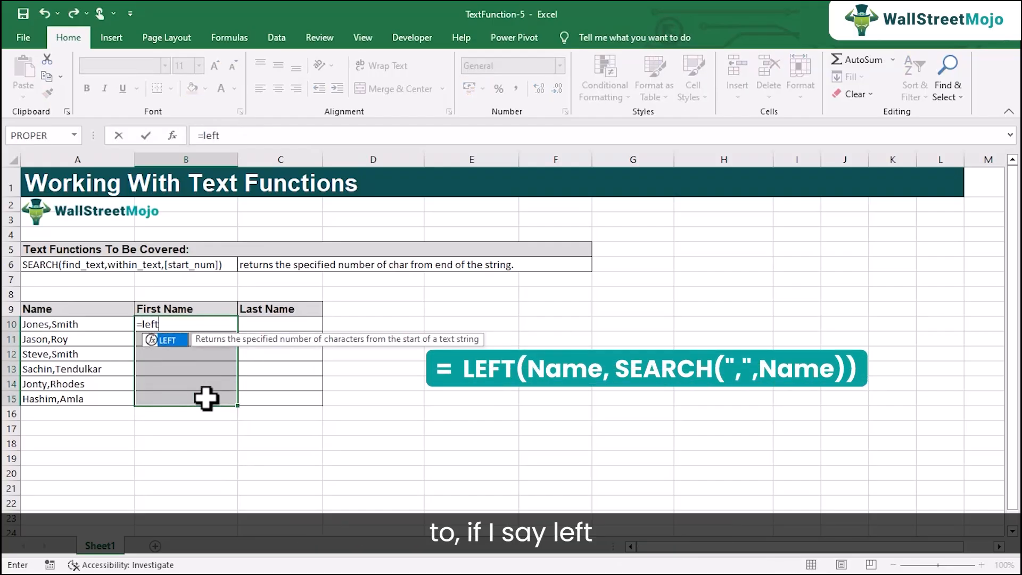
type("(")
left_click(95, 323)
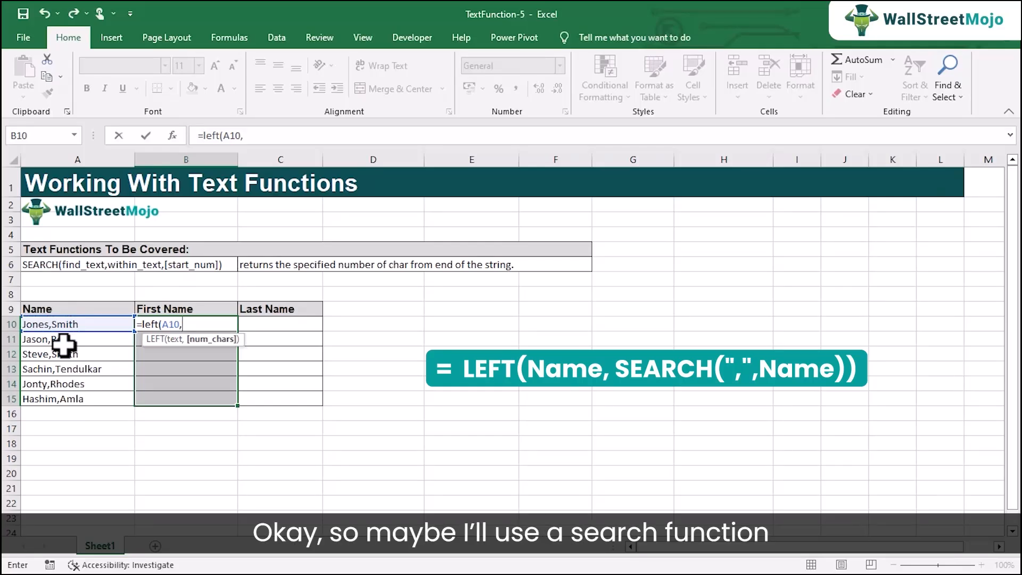
type("se")
key("Tab")
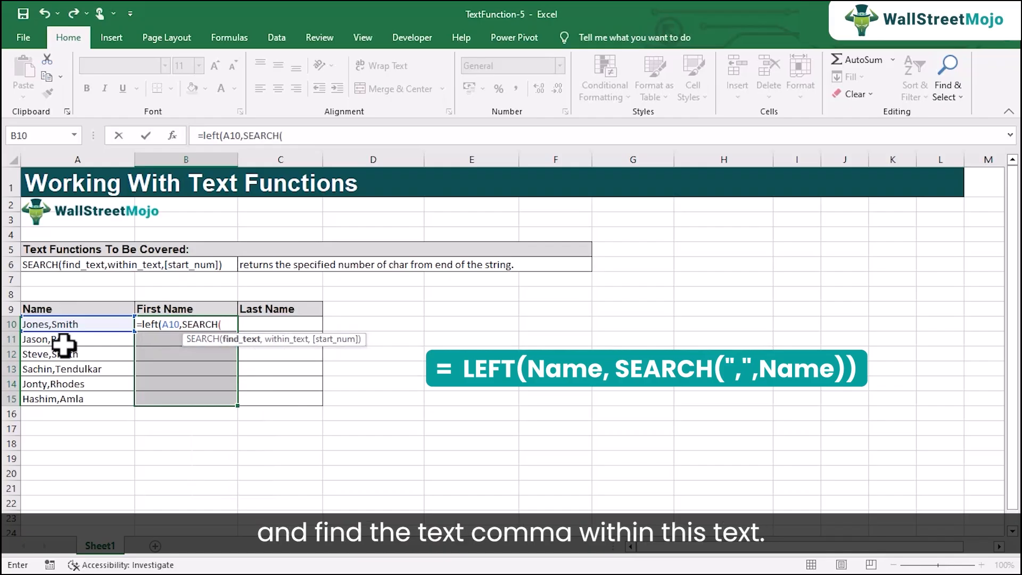
type("\",\",")
left_click(93, 323)
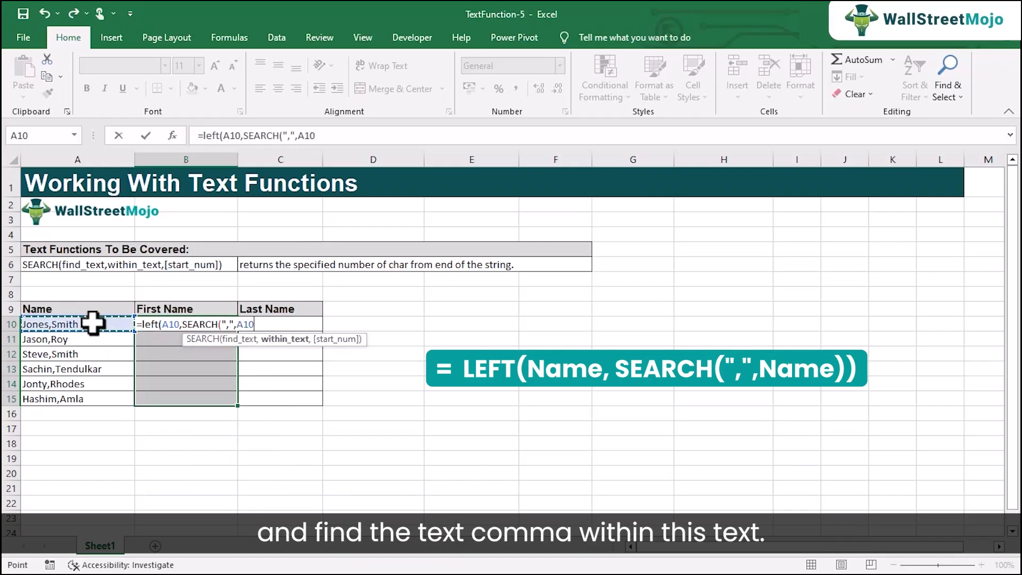
type("))")
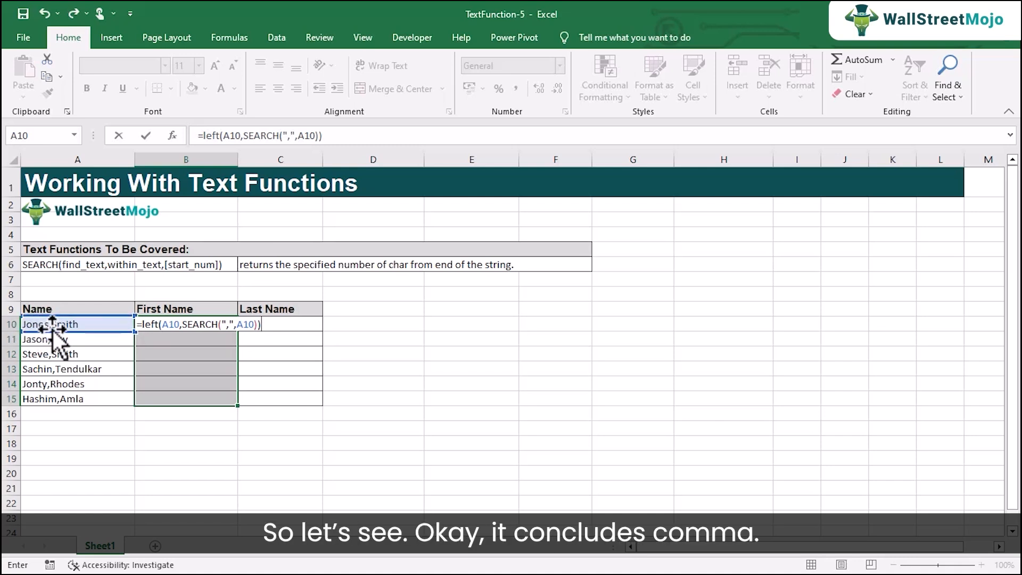
key("Return")
left_click(212, 327)
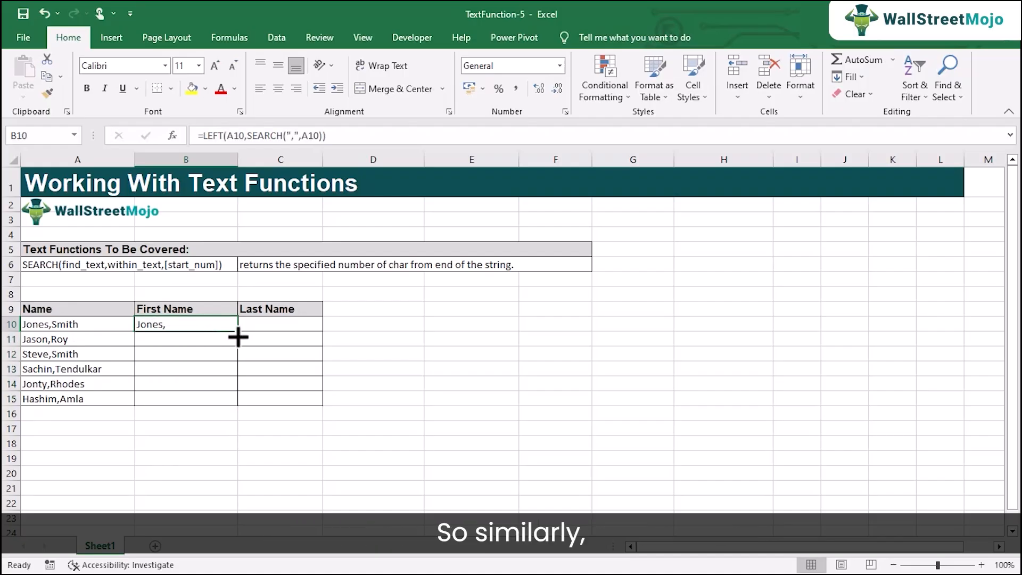
left_click_drag(238, 333, 236, 408)
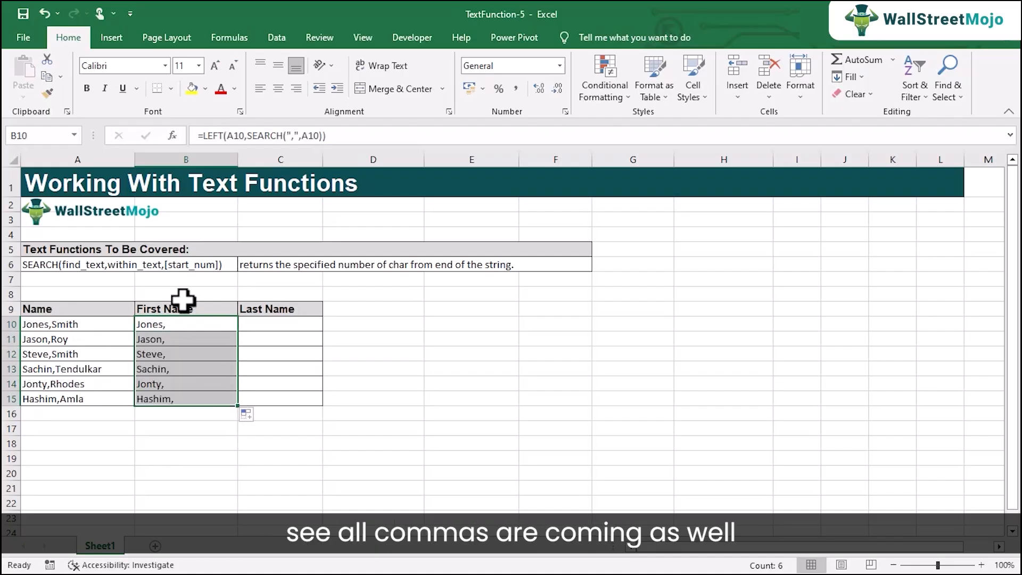
Change the B10 formula to =LEFT(A10,SEARCH(",",A10)-1) to drop the comma, and refill it down through B15.
double_click(156, 322)
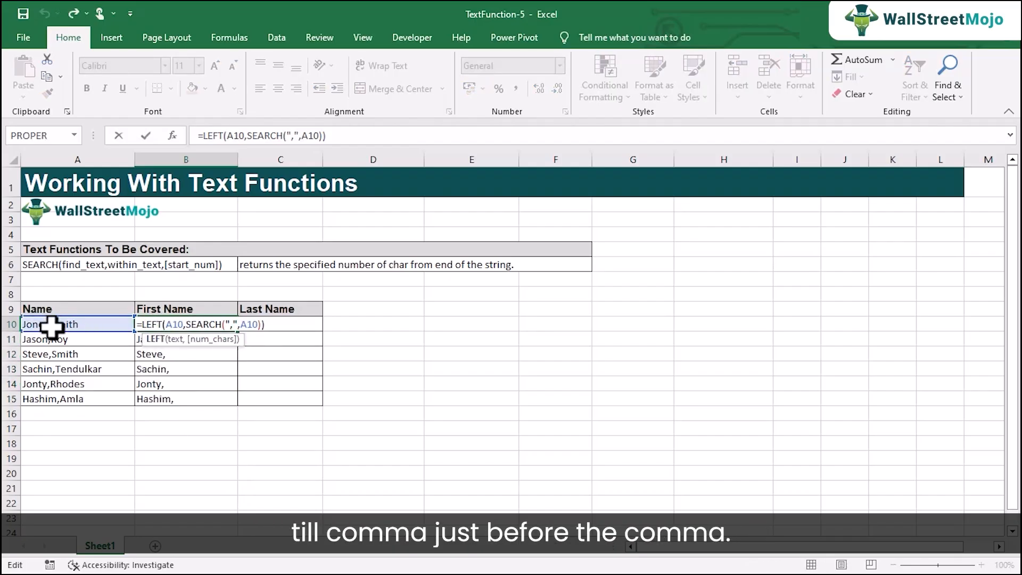
left_click(263, 325)
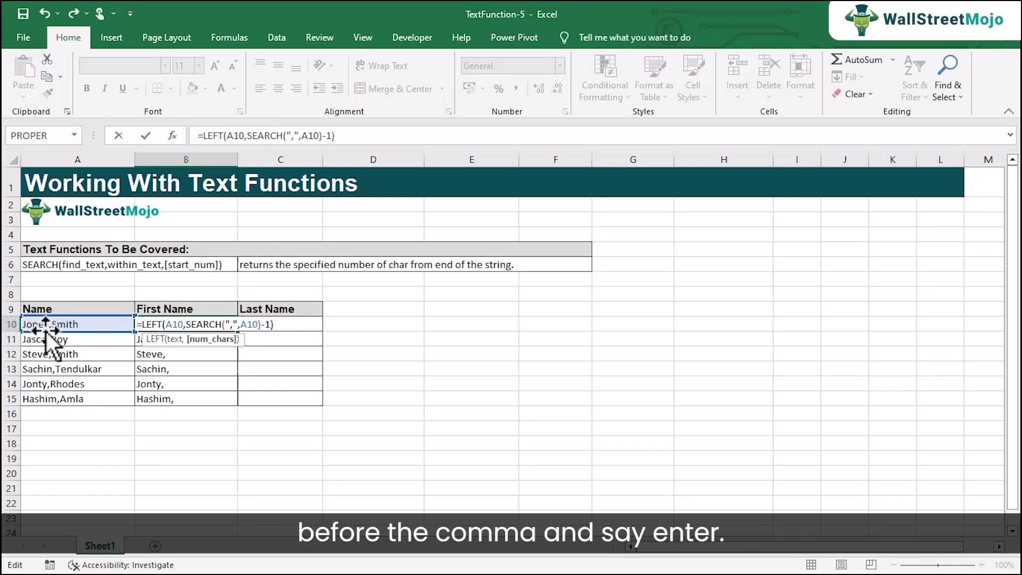
key("Return")
key("Up")
left_click_drag(238, 331, 236, 403)
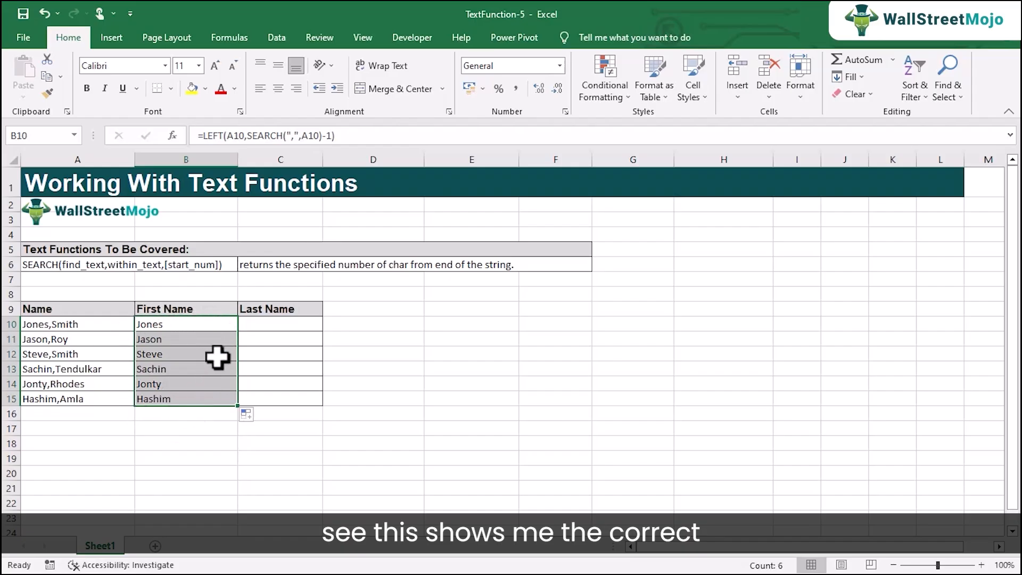
double_click(152, 324)
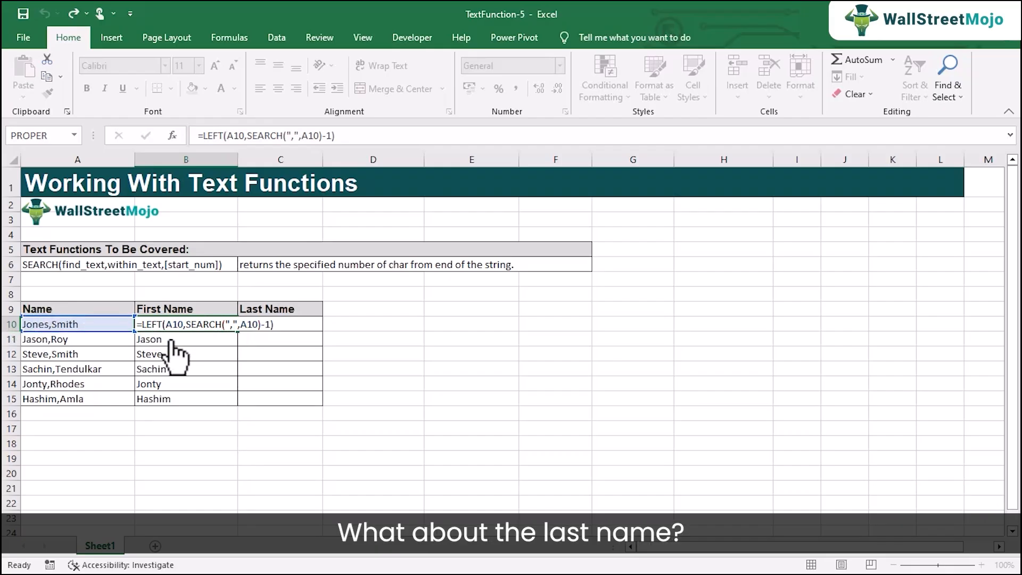
key("Return")
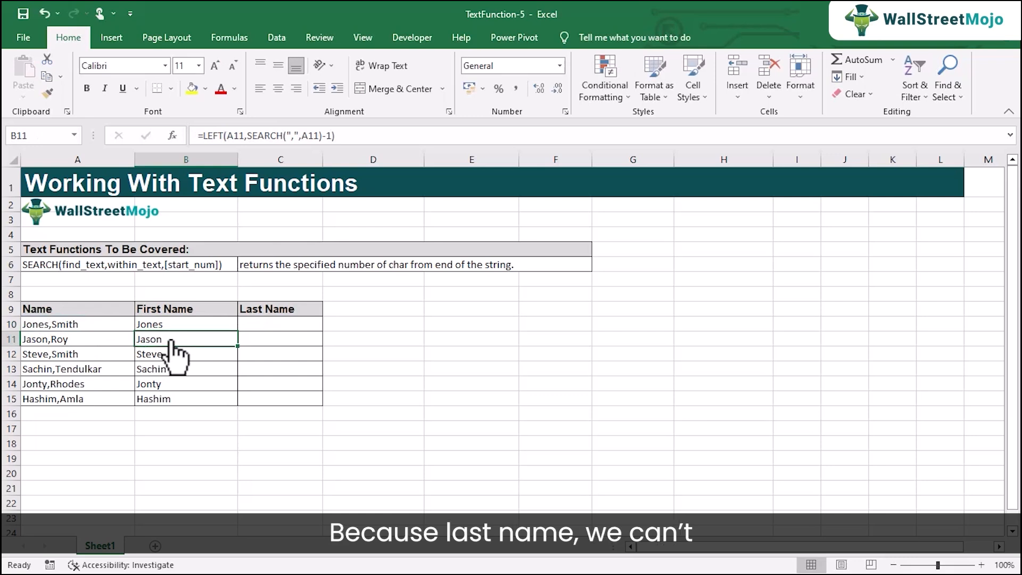
left_click(145, 326)
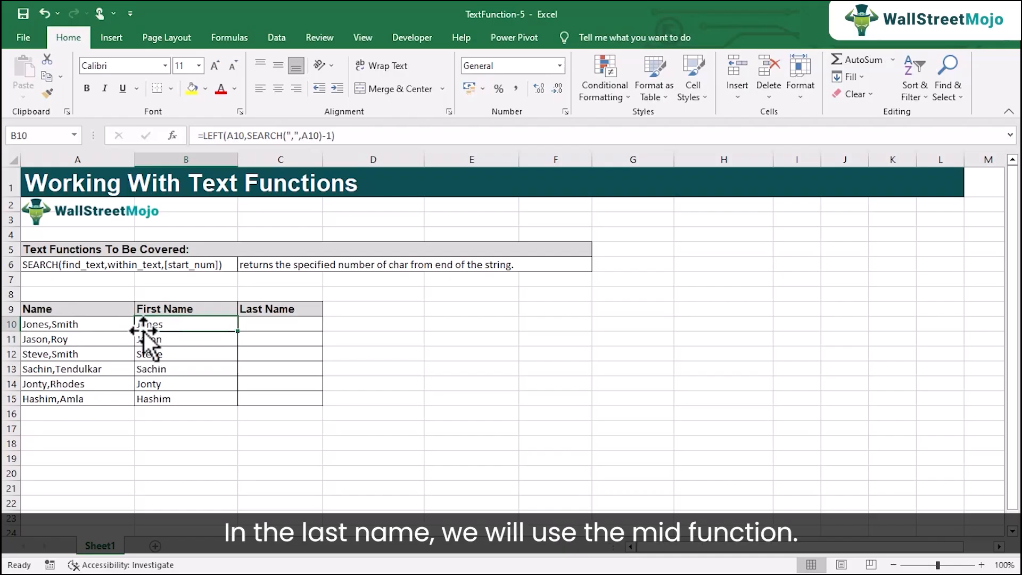
Begin a MID formula in C10 with A10 as the text and SEARCH(",",A10) as the start position.
left_click(247, 323)
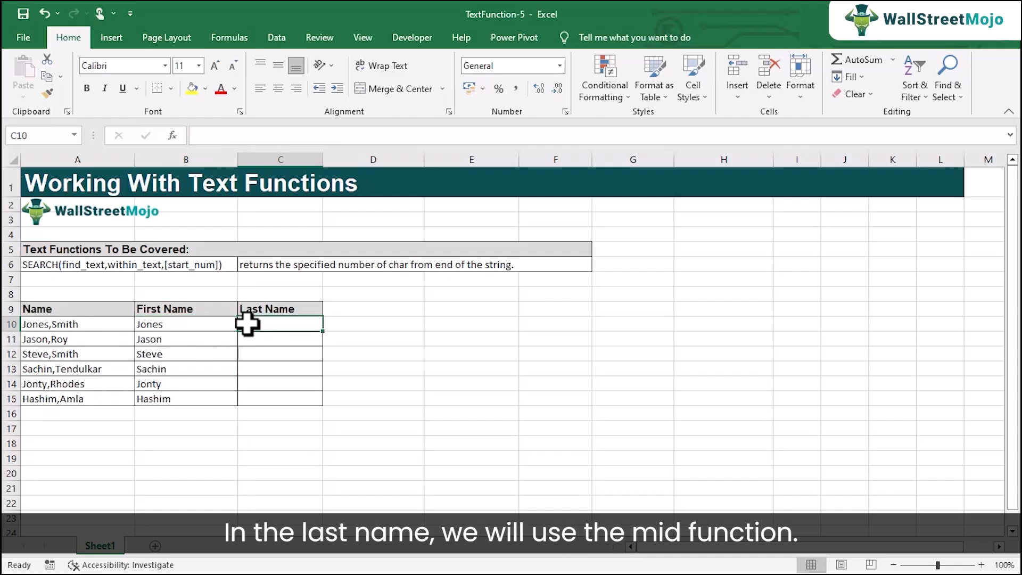
type("=mid(")
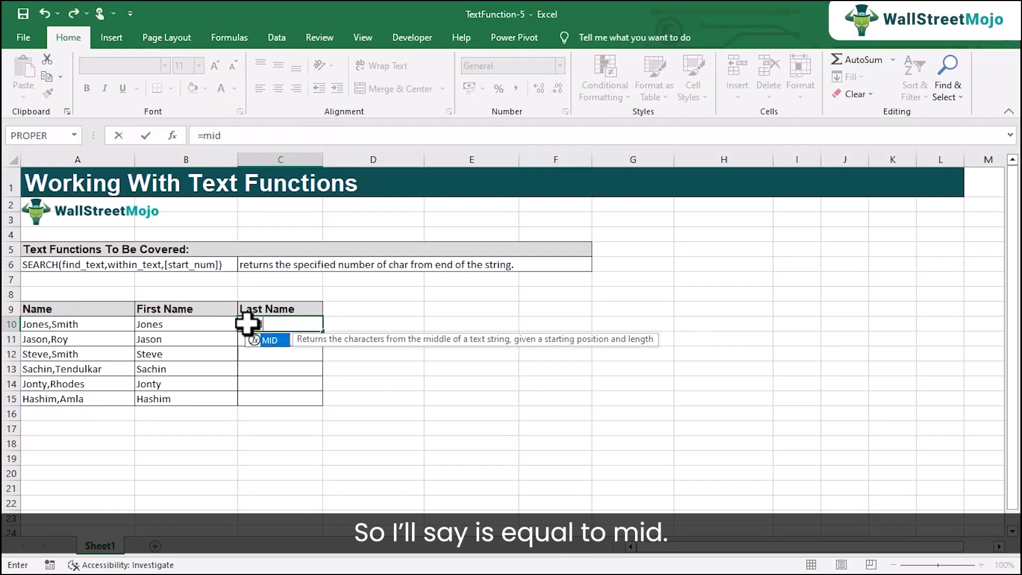
left_click(84, 323)
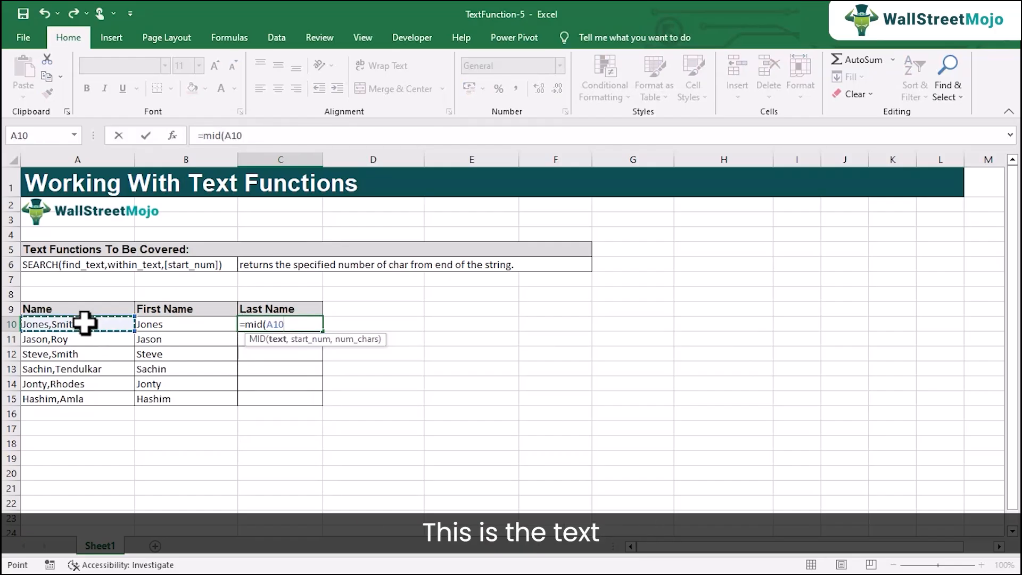
type(",")
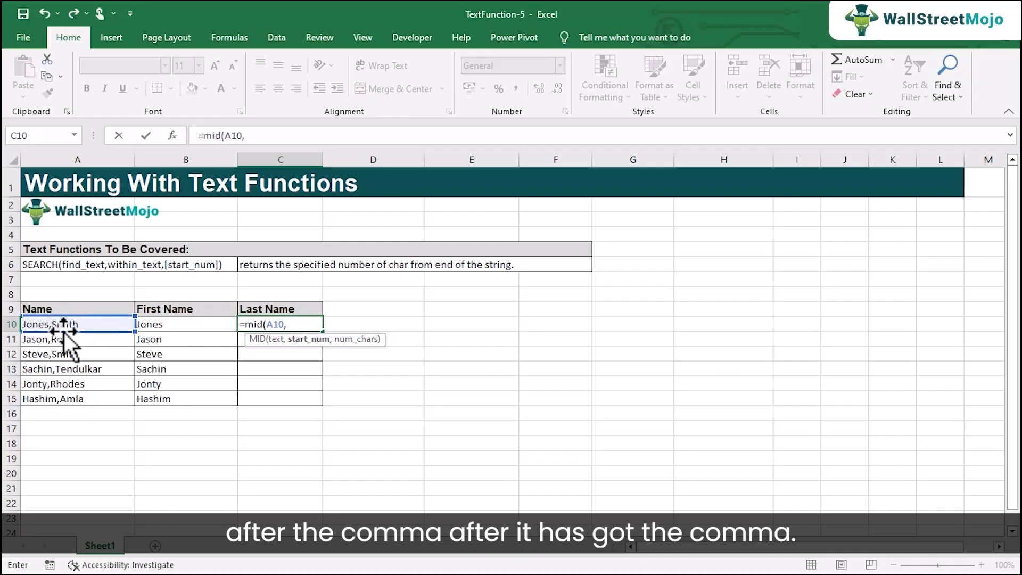
type("sear")
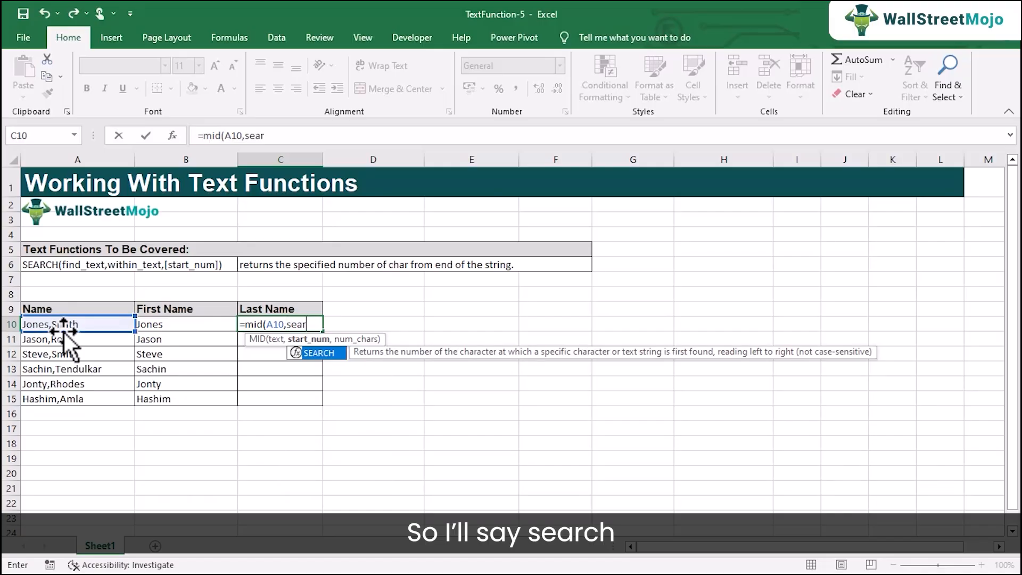
key("Tab")
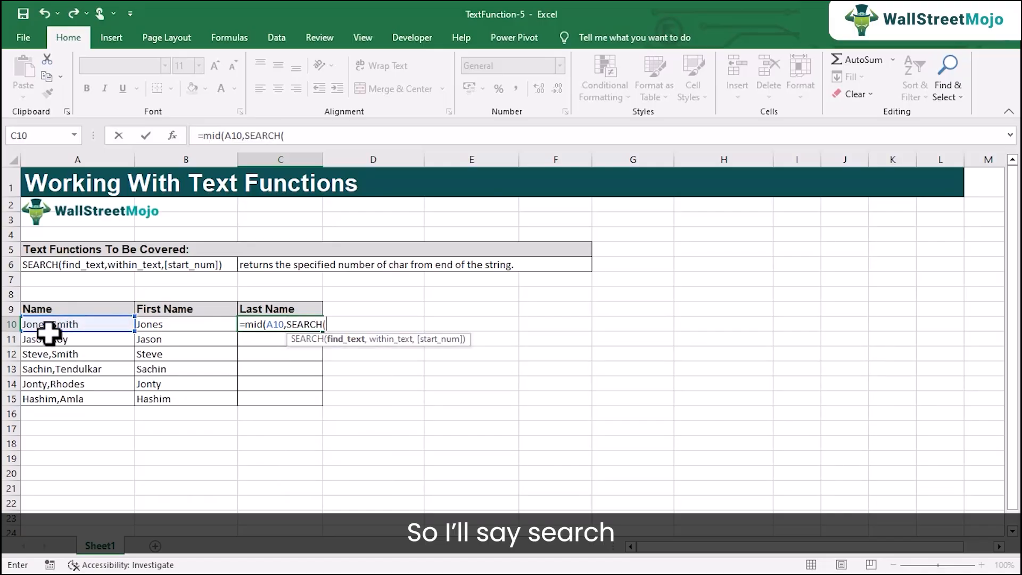
type("\",\",")
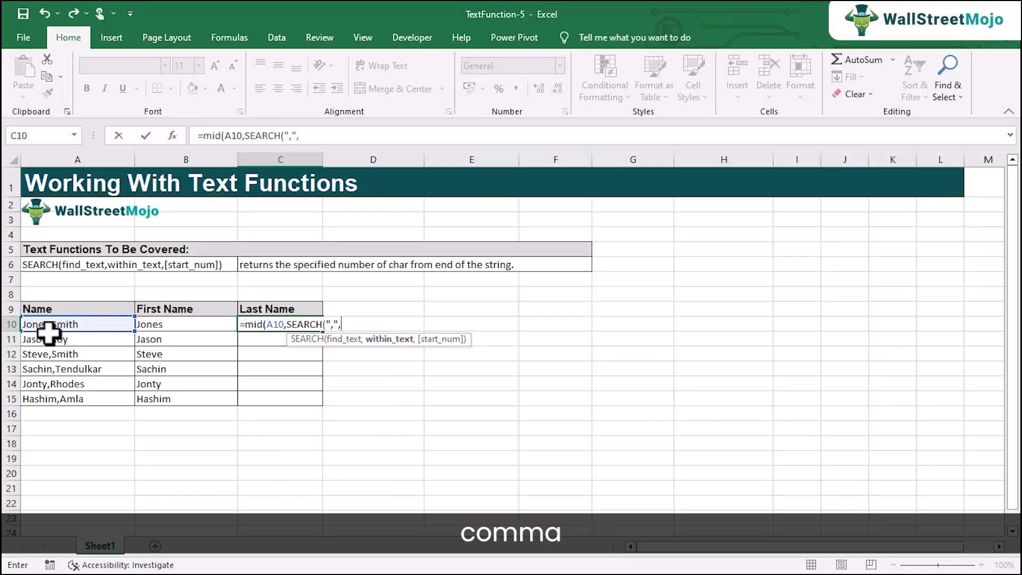
left_click(50, 324)
type("),")
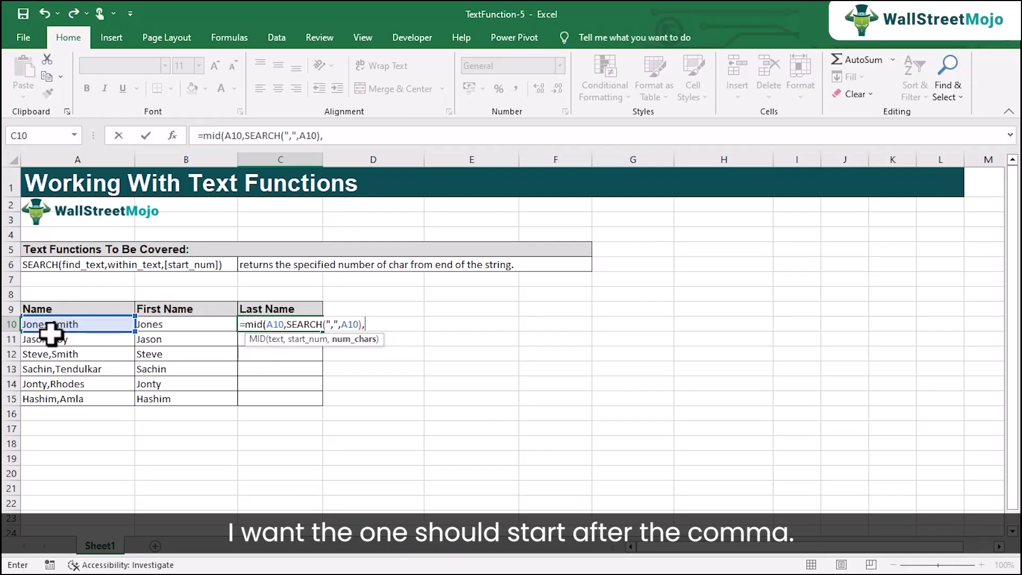
Complete the C10 formula as =MID(A10,SEARCH(",",A10)+1,LEN(A10)) and copy it down through C15.
key("BackSpace")
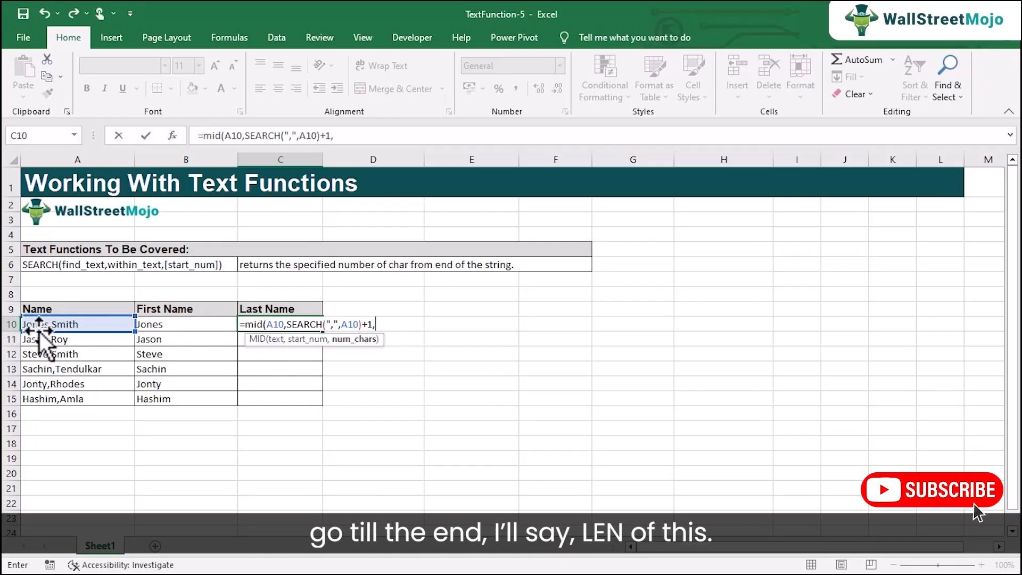
type("len(")
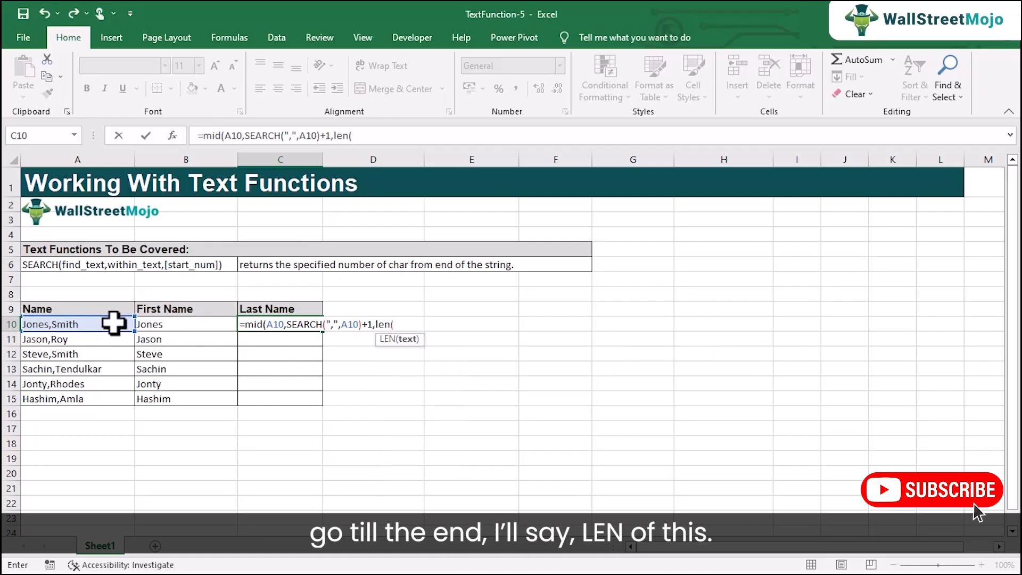
left_click(113, 323)
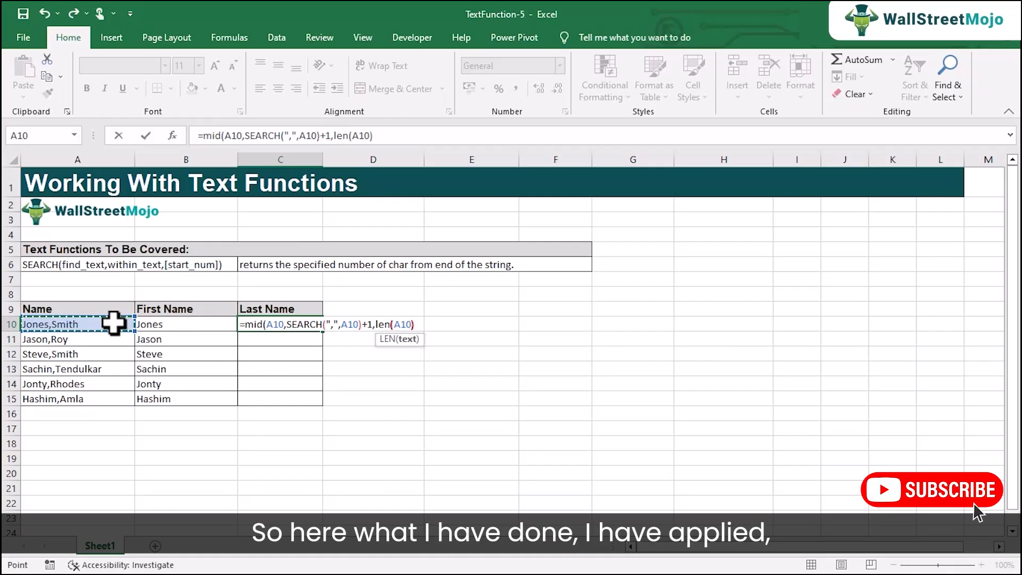
type("))")
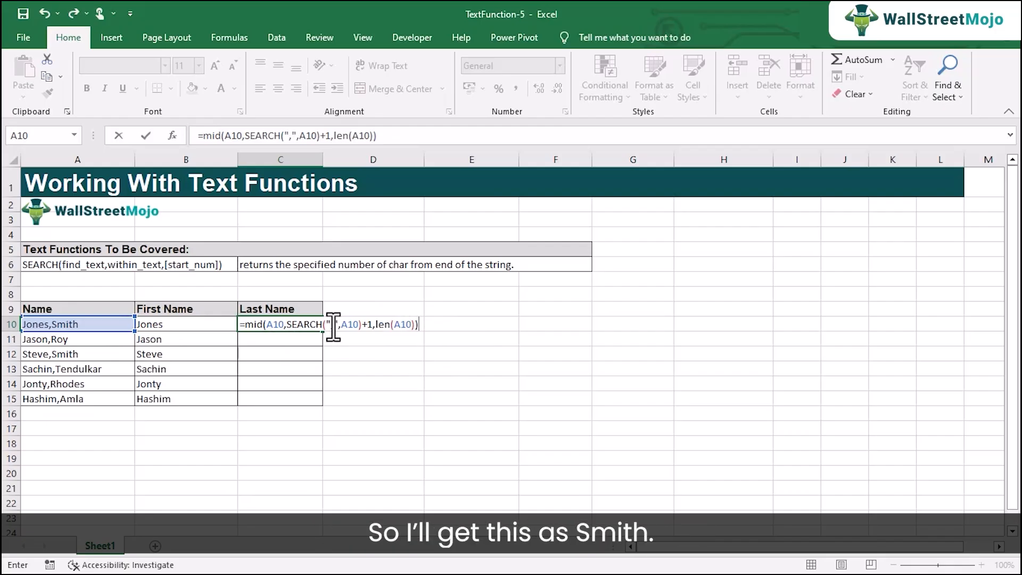
key("Return")
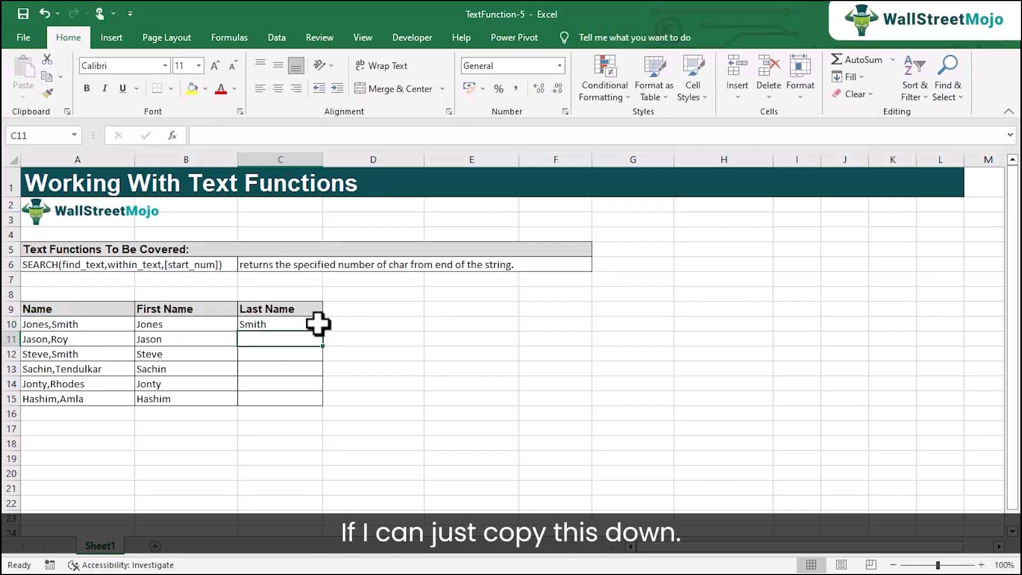
left_click(321, 324)
left_click_drag(322, 331, 321, 400)
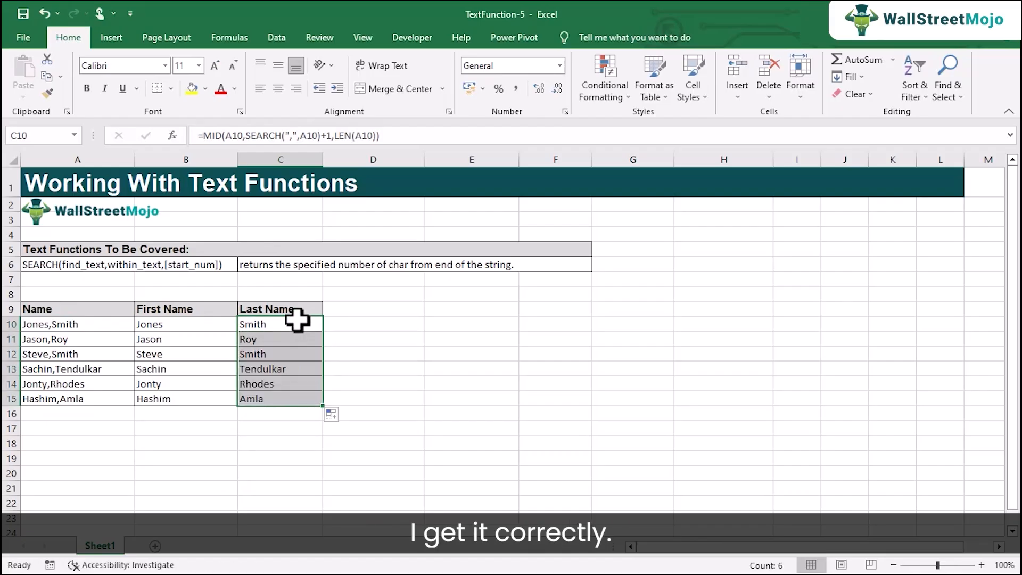
Review the formulas in B10 and C10, and replace the entry in A10 with a different comma-separated full name.
left_click(203, 322)
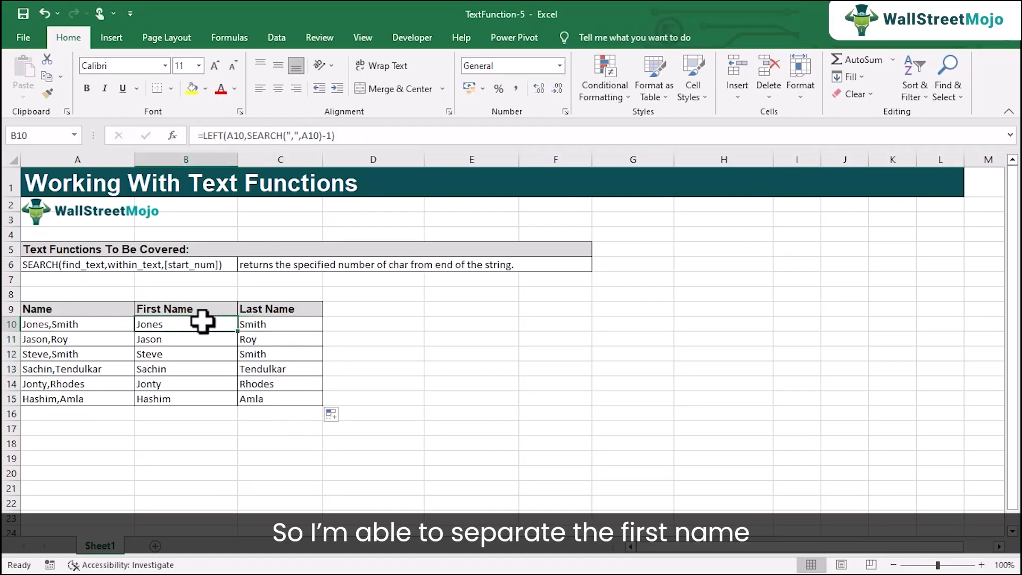
left_click(268, 324)
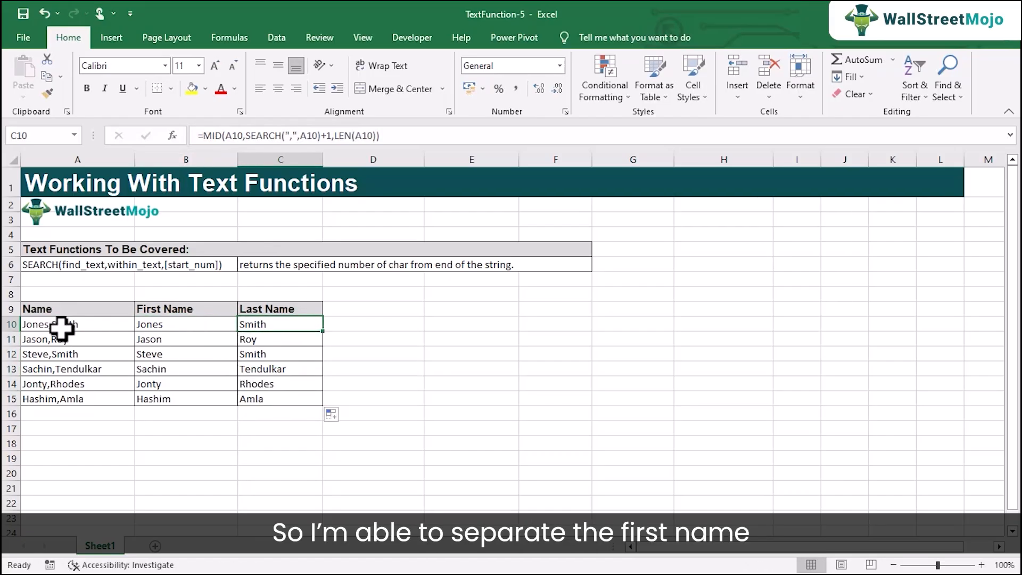
left_click(62, 327)
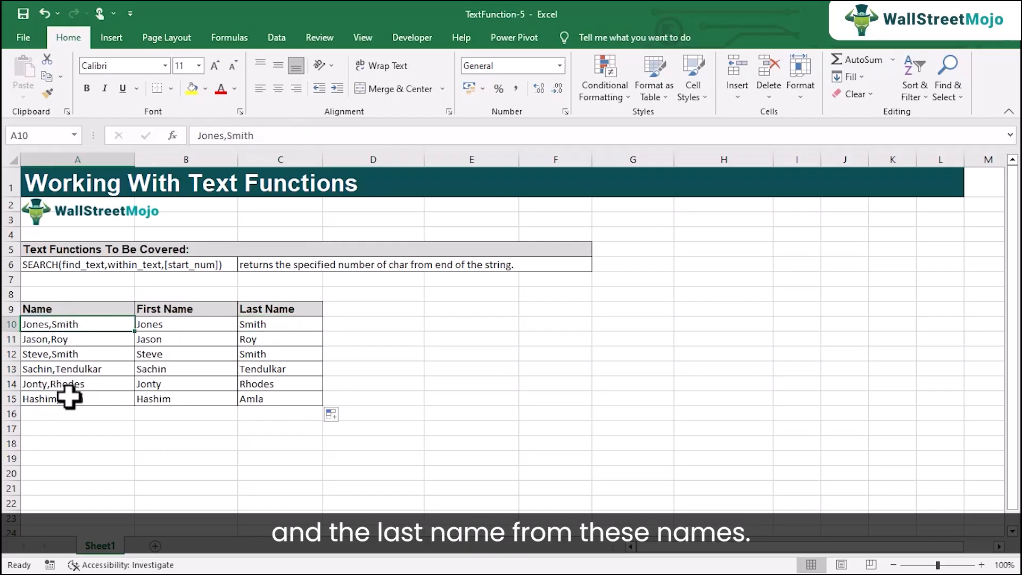
double_click(49, 325)
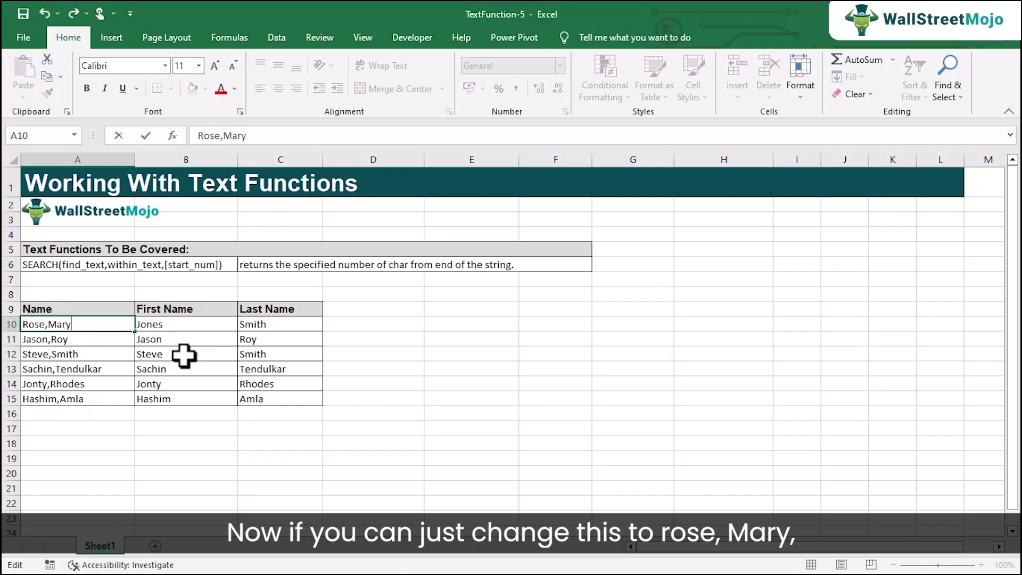
key("Return")
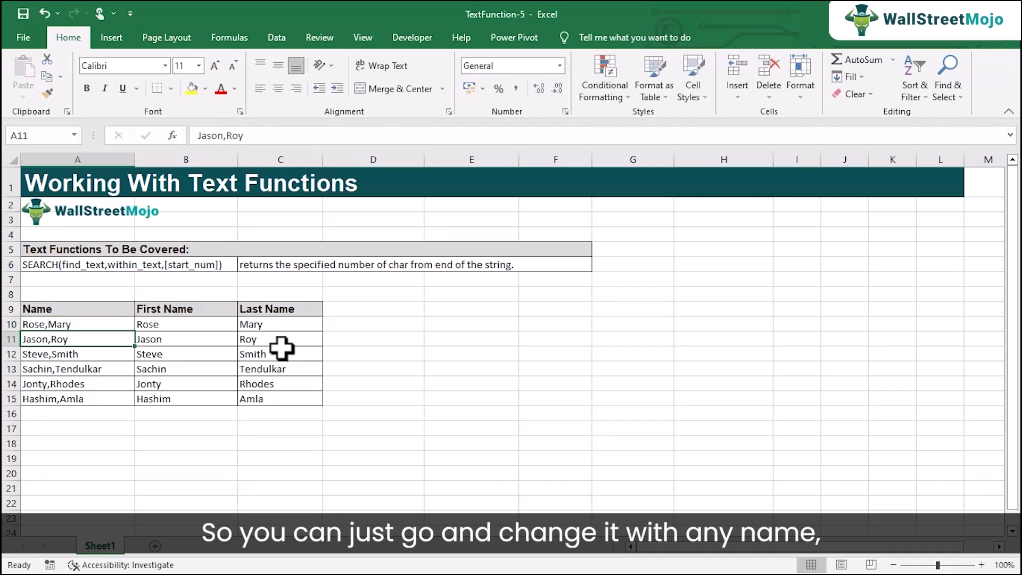